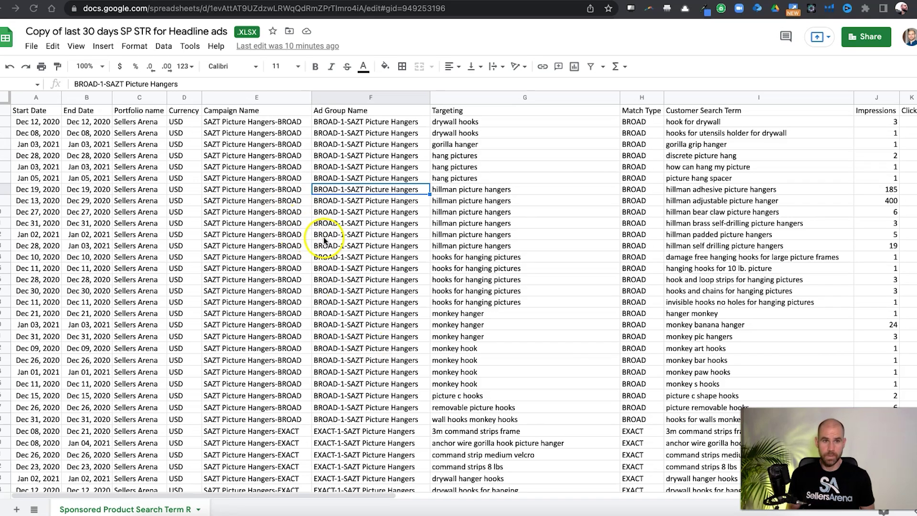
Freeze row 1 so the column titles stay on screen
click(75, 46)
mouse_move(100, 86)
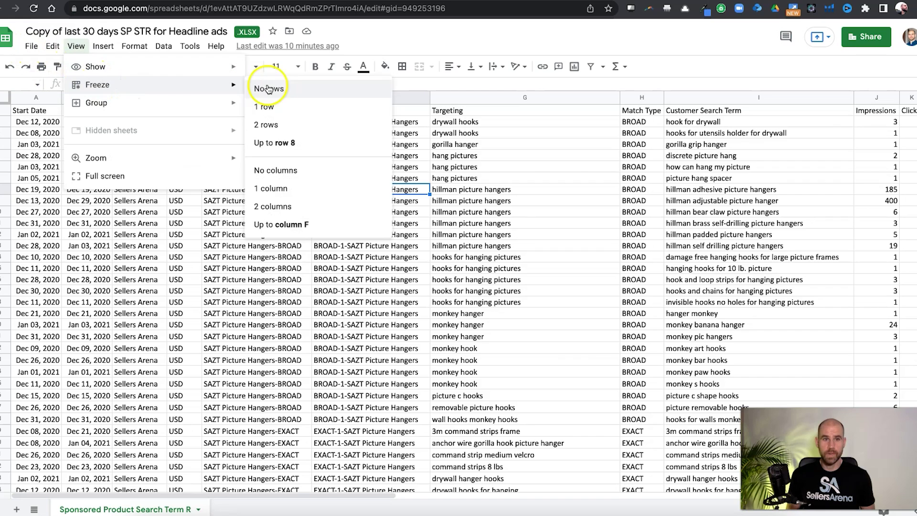
click(270, 106)
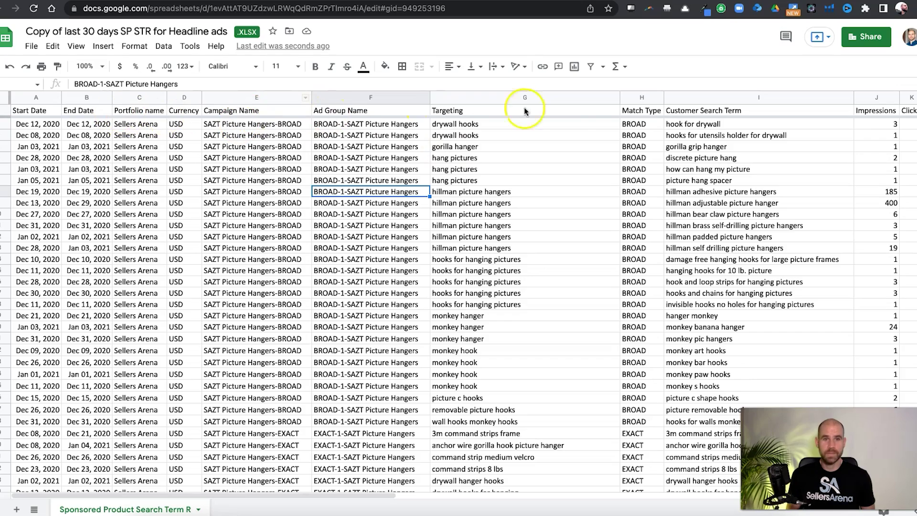
Scroll down and across the search term rows to confirm the frozen header stays visible
scroll(507, 227, down, 2)
scroll(507, 227, down, 20)
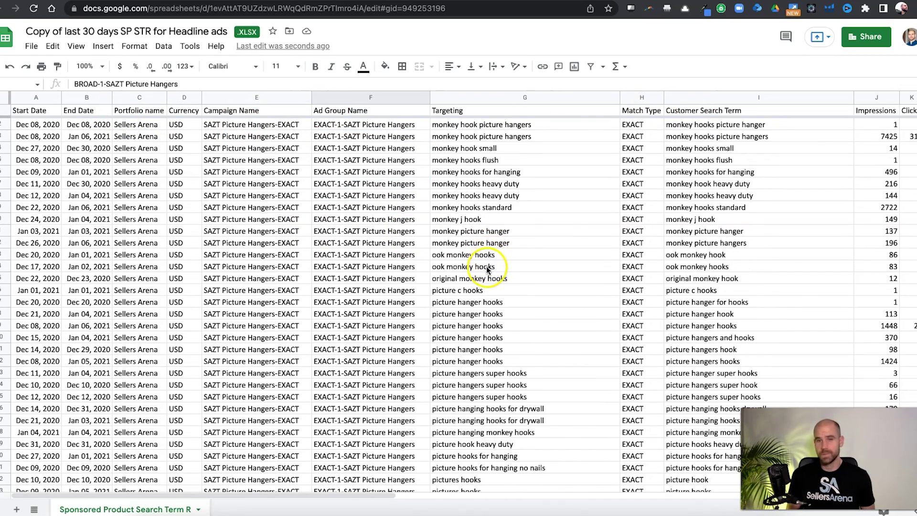
scroll(489, 263, up, 15)
scroll(487, 271, up, 12)
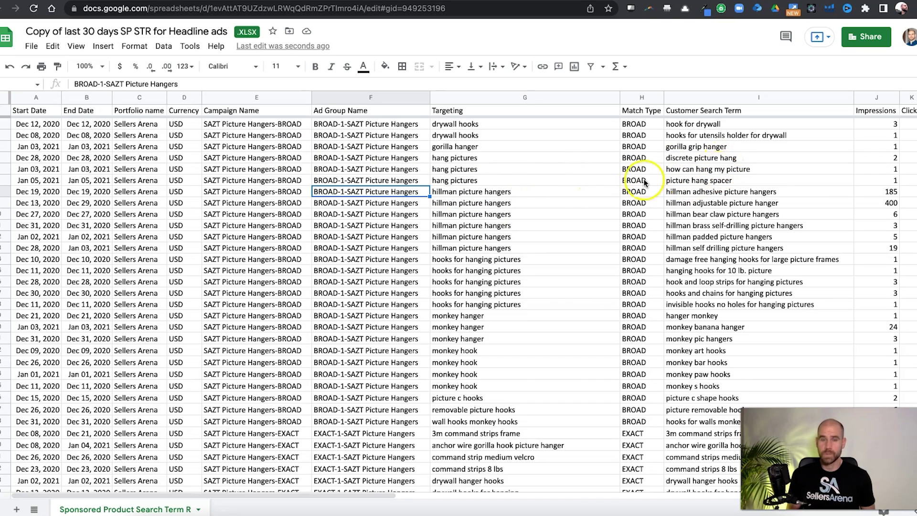
scroll(560, 200, down, 3)
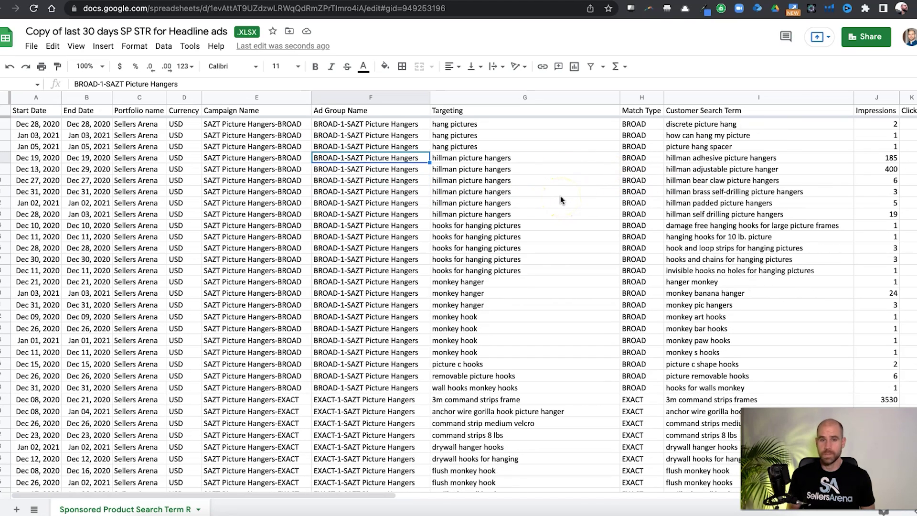
scroll(561, 199, down, 5)
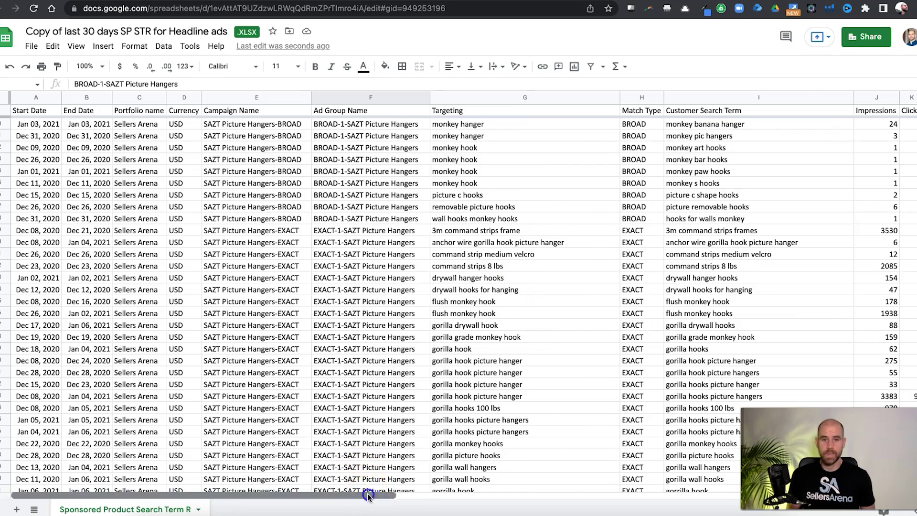
drag(368, 496, 557, 496)
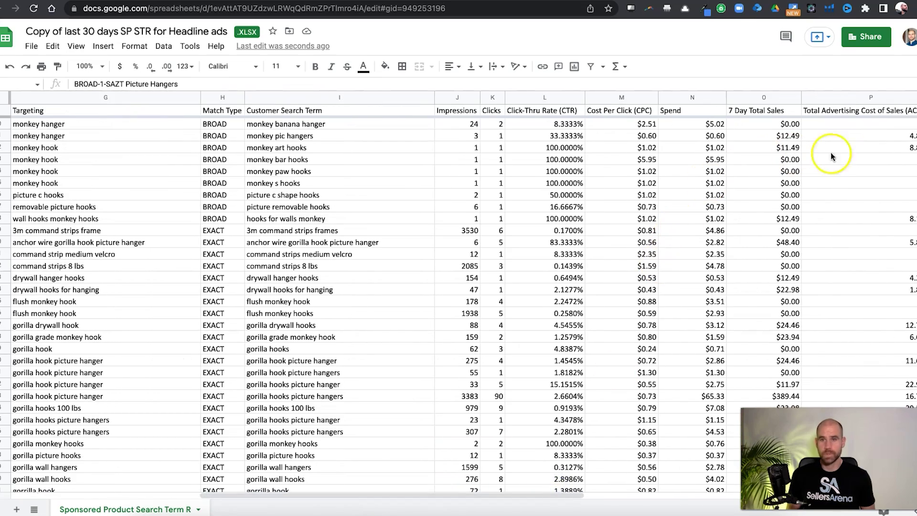
drag(487, 495, 601, 493)
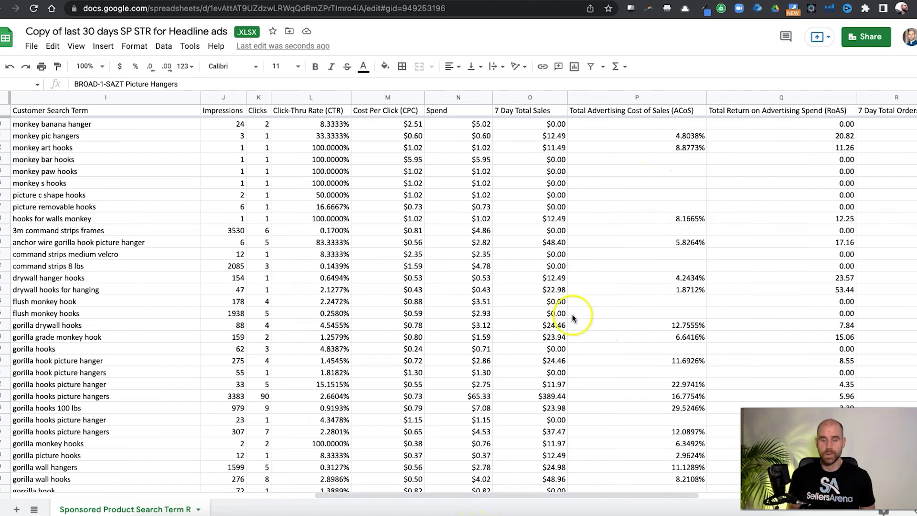
scroll(474, 163, down, 10)
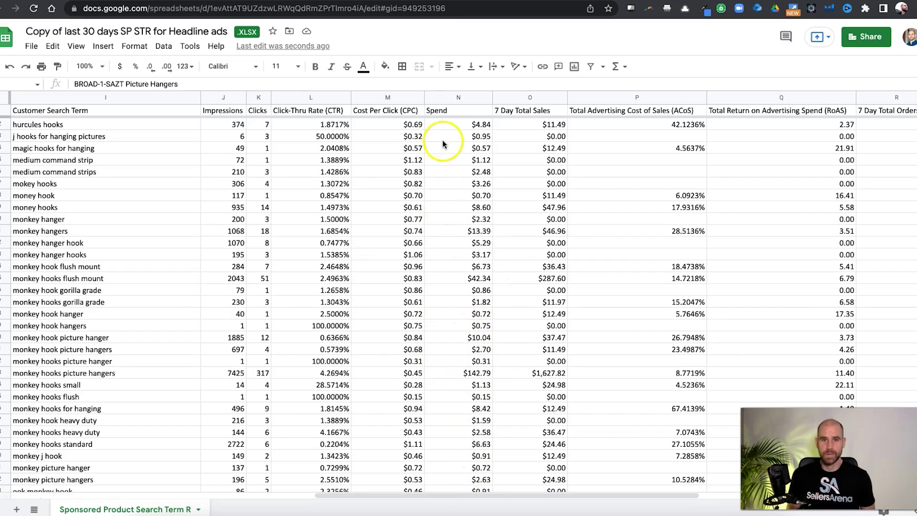
drag(458, 498, 160, 499)
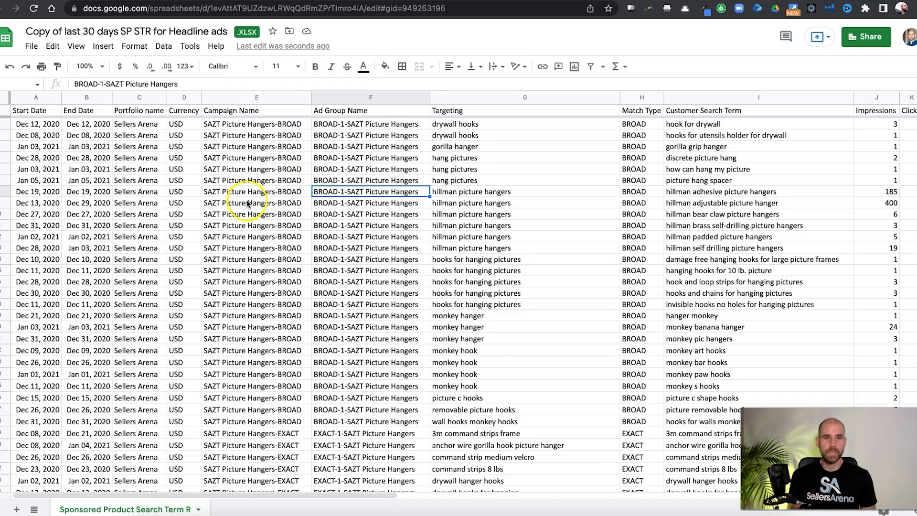
Hide columns D, C, A and B: Currency, Portfolio name, Start Date and End Date
right_click(179, 99)
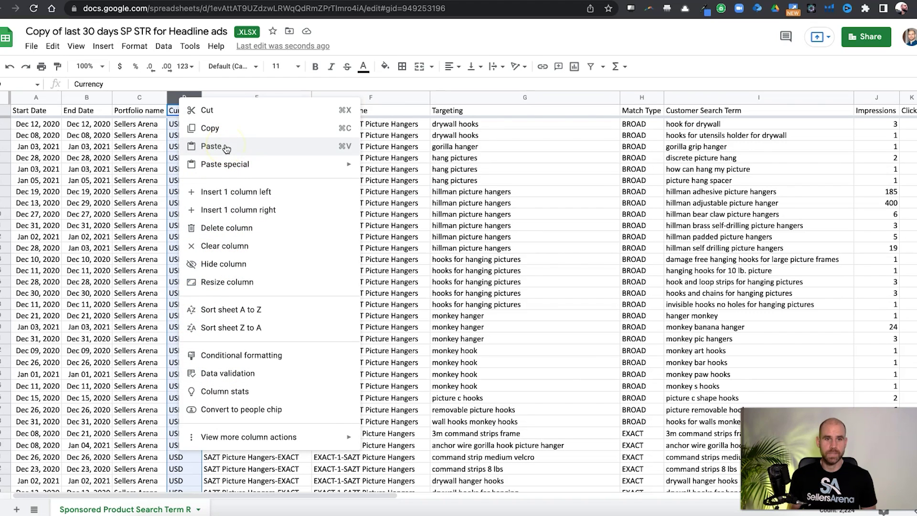
click(223, 264)
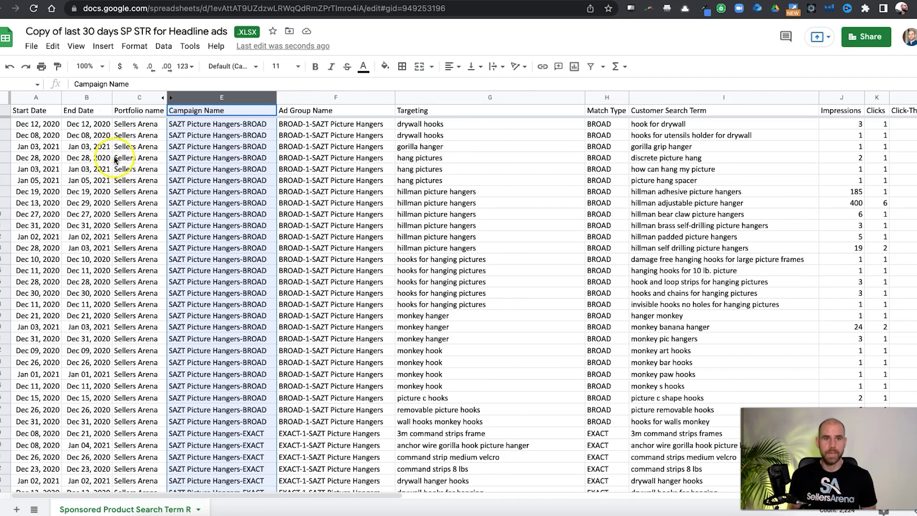
right_click(125, 97)
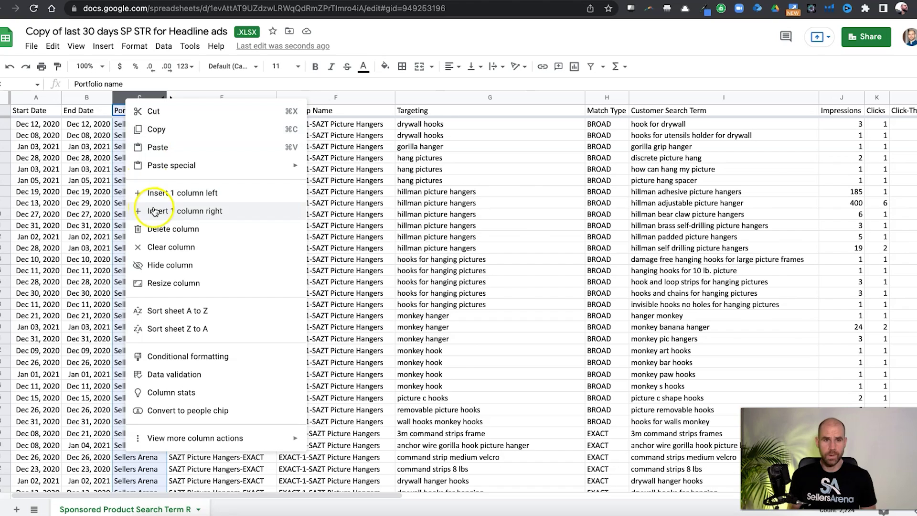
click(164, 270)
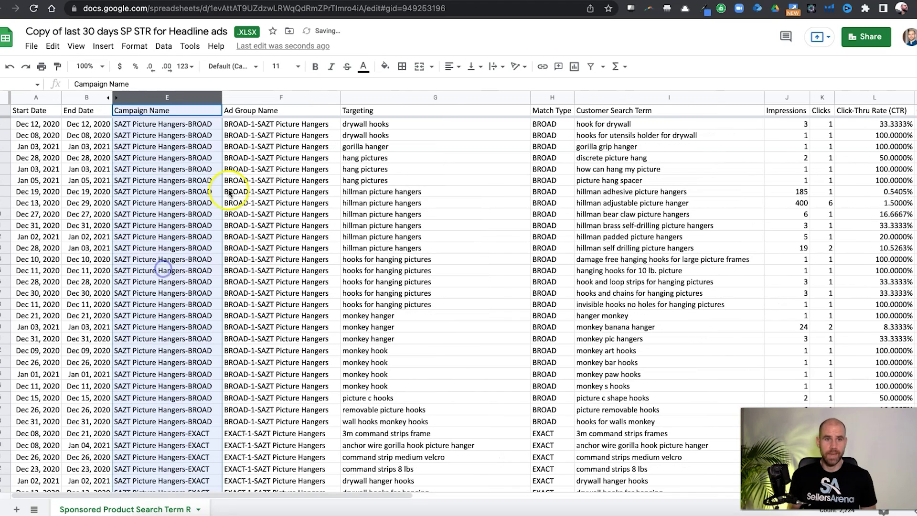
right_click(38, 97)
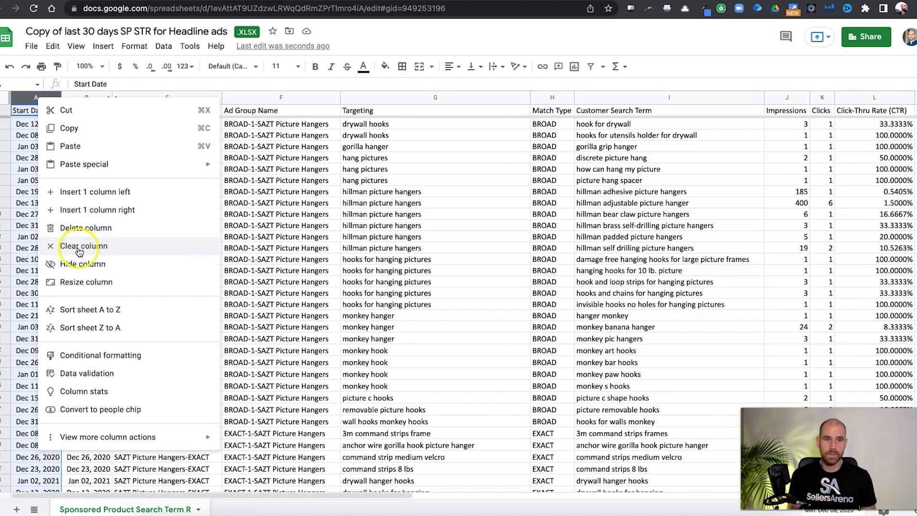
click(82, 265)
click(36, 102)
right_click(36, 102)
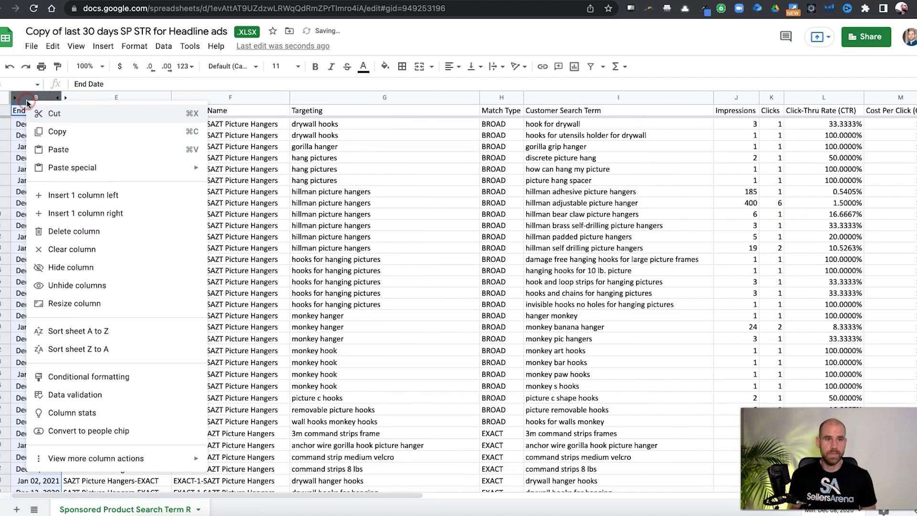
click(69, 269)
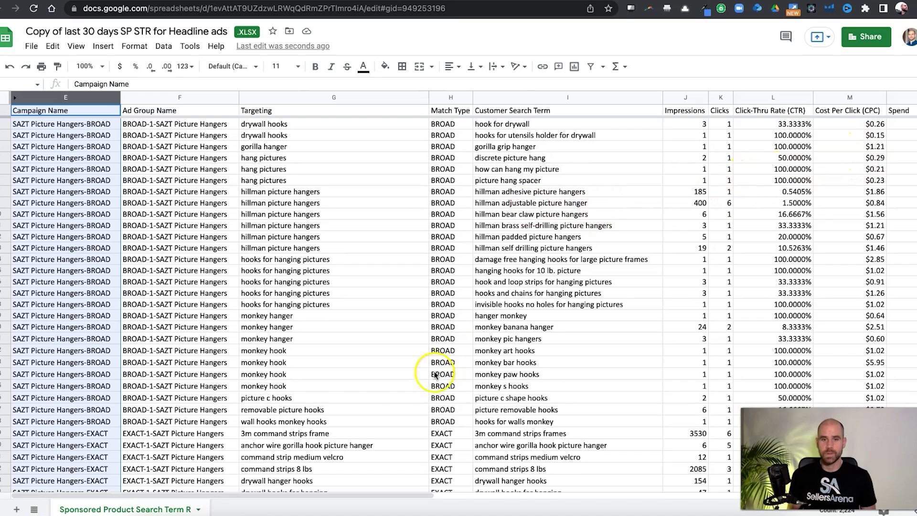
Narrow columns G, L, M, N, O and P: Targeting through ACoS
mouse_move(378, 495)
mouse_down()
mouse_move(732, 496)
mouse_move(383, 491)
mouse_up()
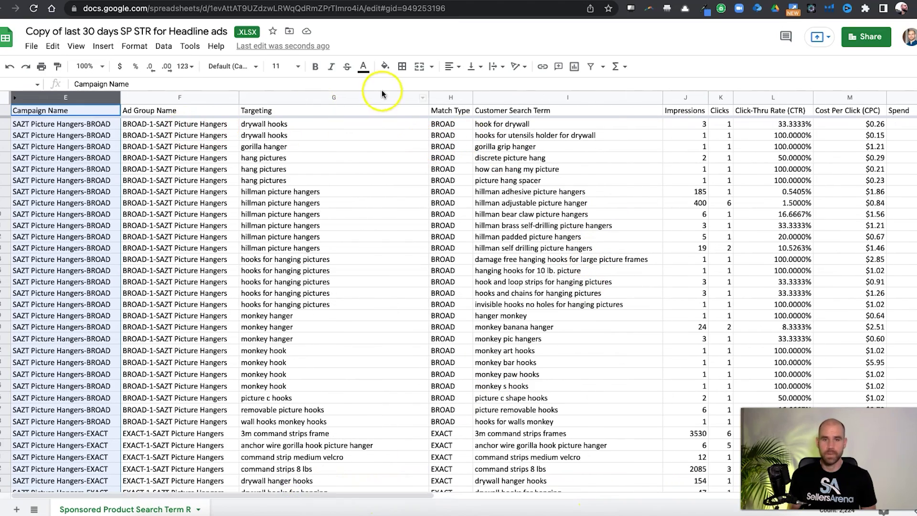
drag(424, 98, 380, 98)
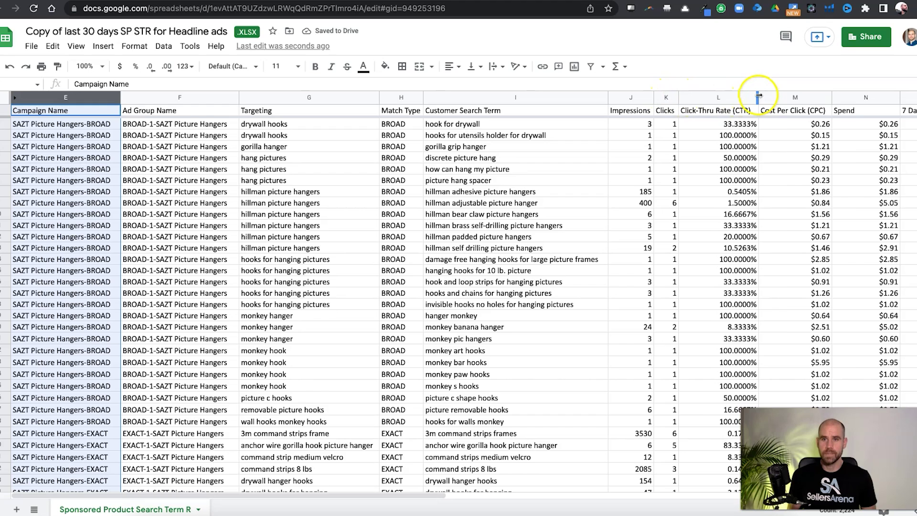
drag(759, 95, 731, 97)
drag(804, 98, 772, 99)
drag(840, 97, 815, 101)
drag(889, 95, 850, 95)
drag(497, 493, 592, 492)
drag(760, 98, 667, 98)
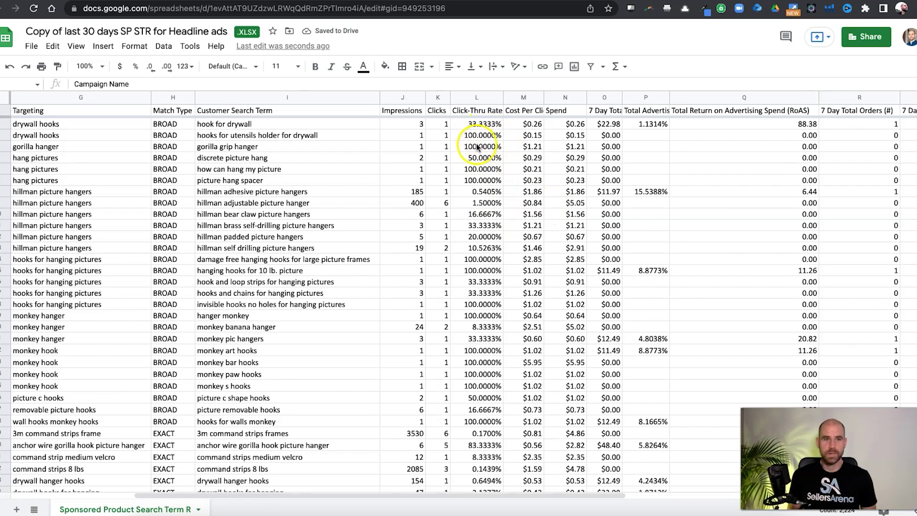
Reduce the Click-Thru Rate column to one decimal place
click(464, 98)
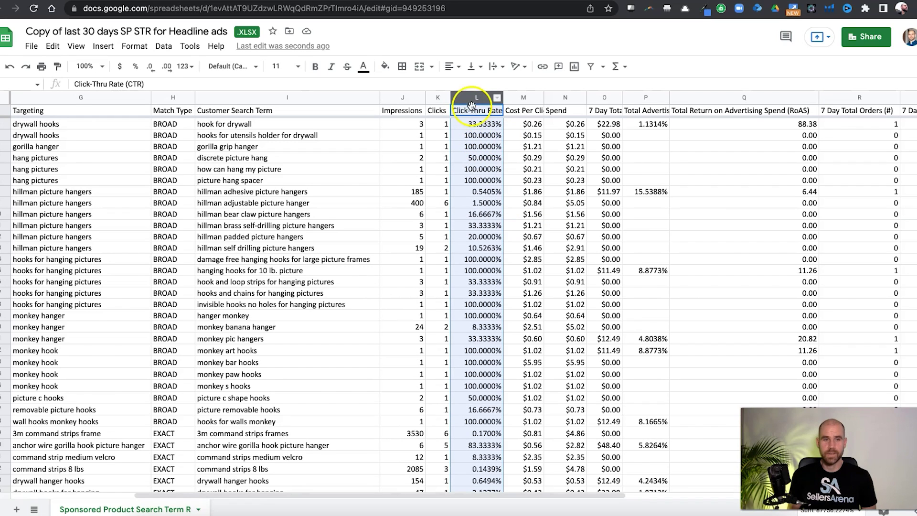
click(150, 67)
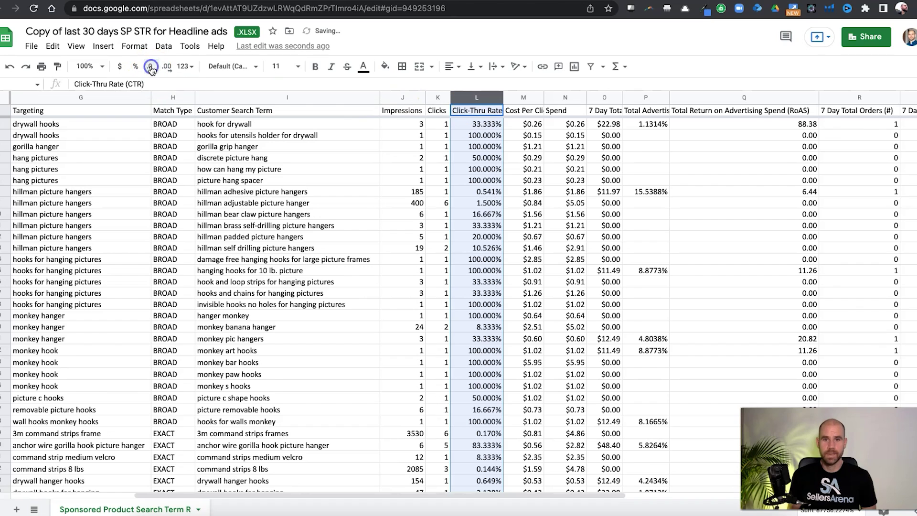
click(151, 68)
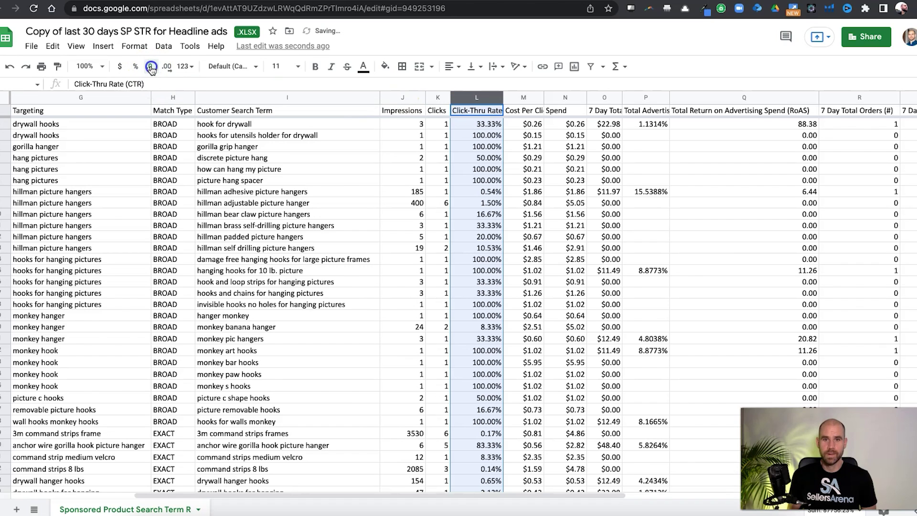
click(151, 67)
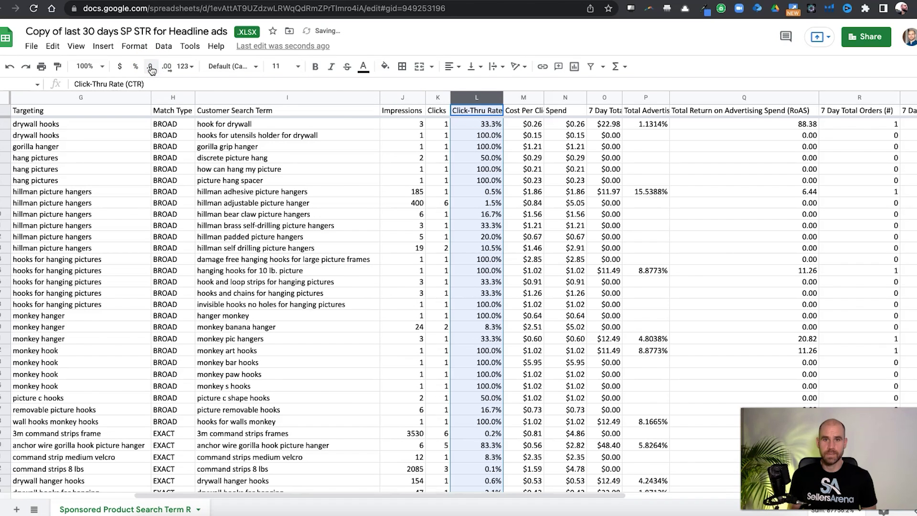
click(565, 226)
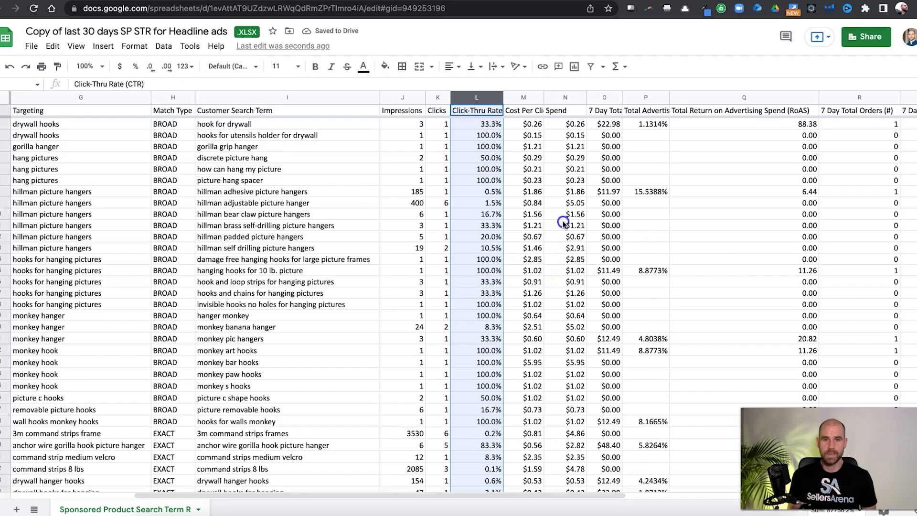
Reduce the ACoS column to two decimal places, e.g. 1.13%
click(637, 99)
mouse_move(669, 97)
mouse_down()
mouse_move(732, 100)
mouse_move(669, 97)
mouse_up()
click(150, 68)
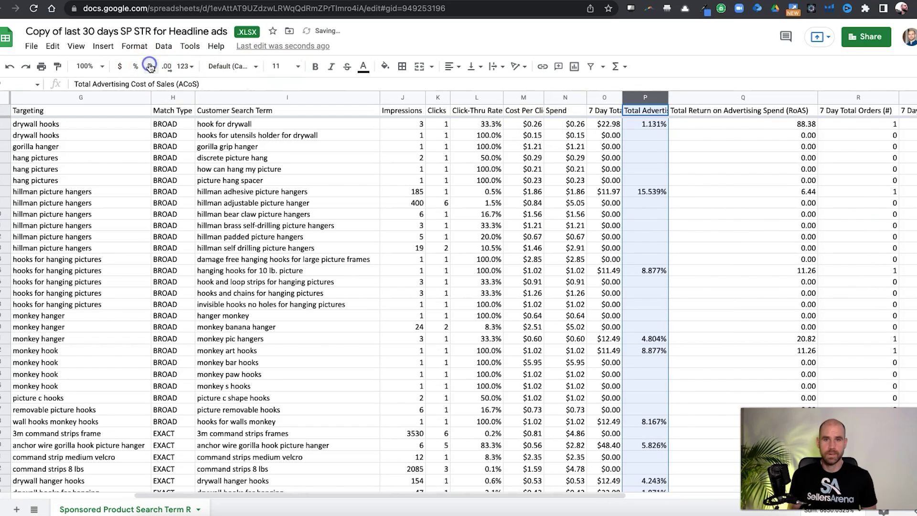
click(150, 66)
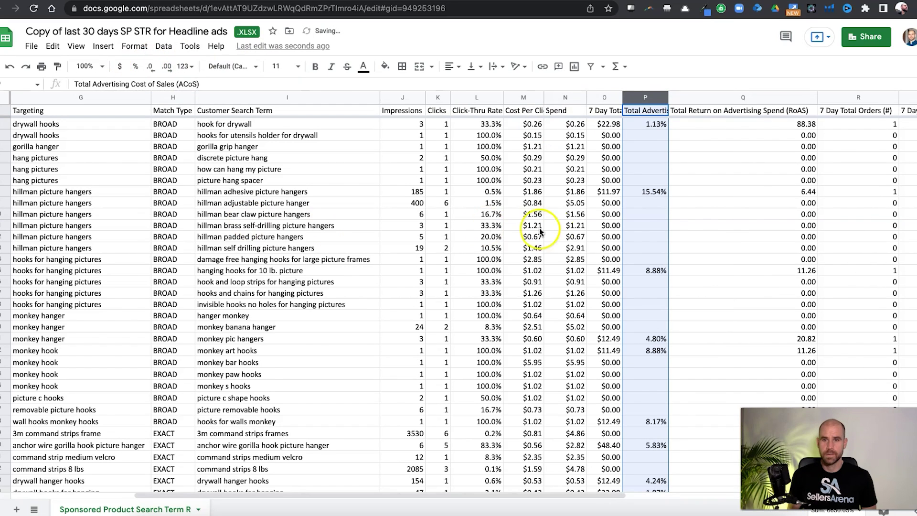
click(555, 226)
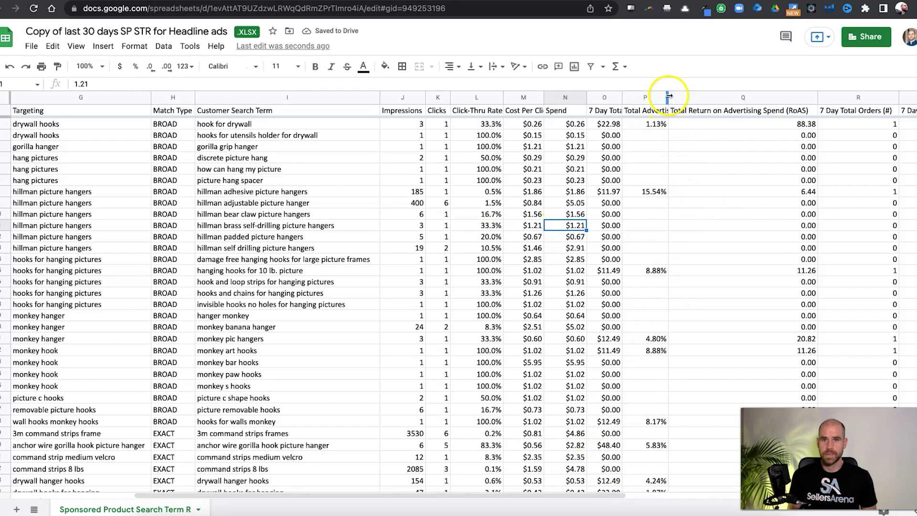
Narrow columns P–T (ACoS, RoAS, 7 Day Total Orders, Units, Conversion Rate) to reveal Advertised SKU Units
drag(667, 97, 652, 96)
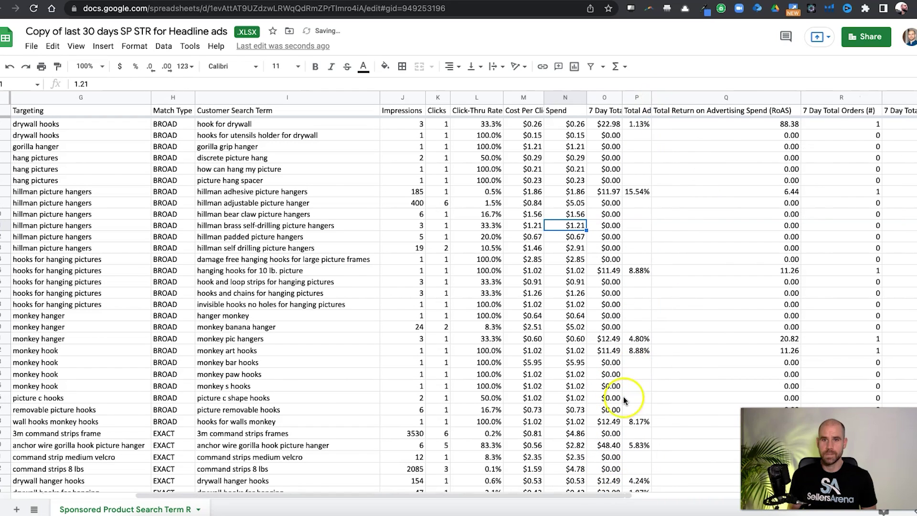
drag(793, 97, 696, 123)
drag(777, 97, 728, 97)
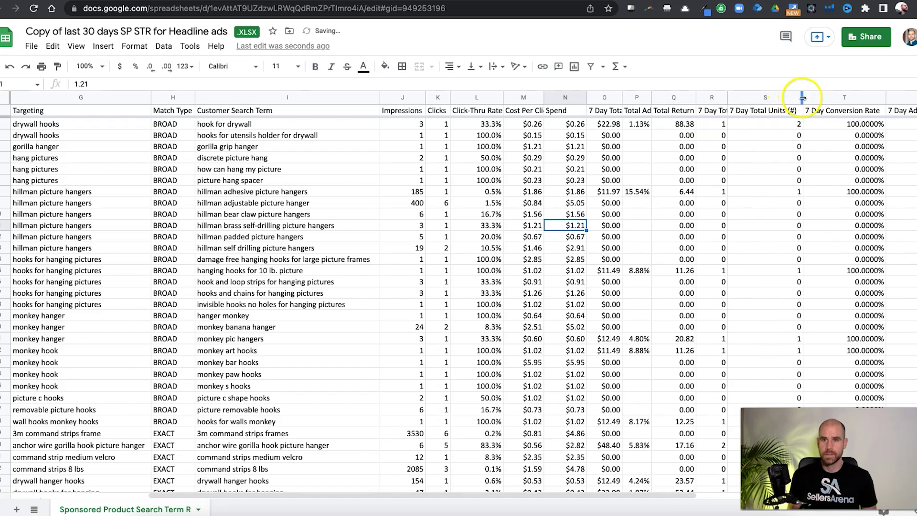
drag(803, 98, 767, 97)
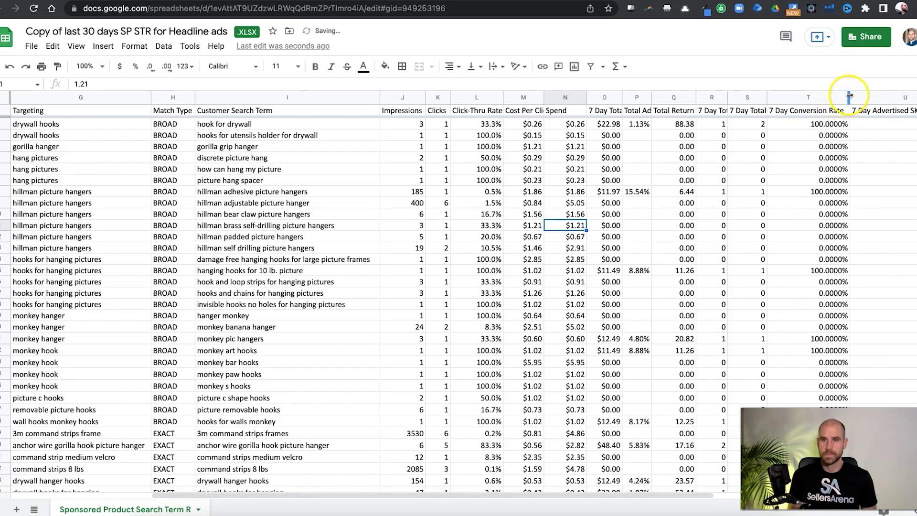
drag(848, 96, 806, 98)
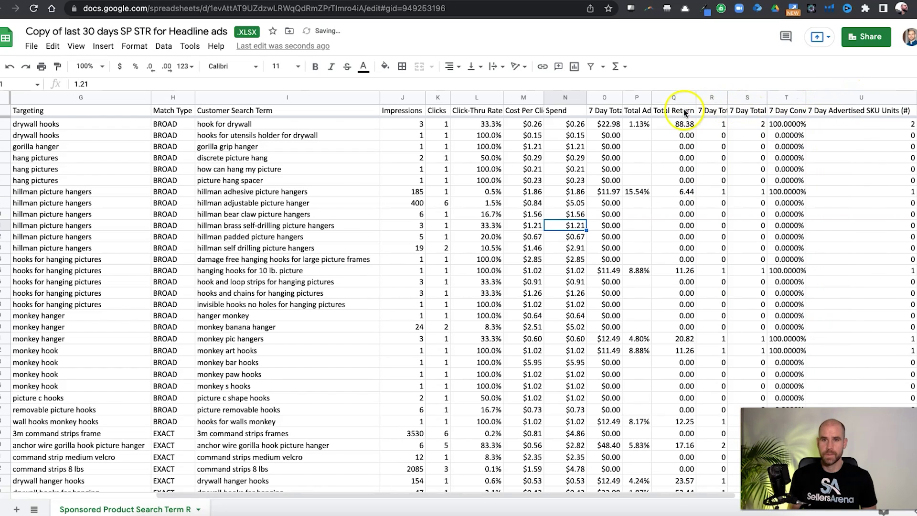
Set RoAS to one decimal and 7 Day Conversion Rate to two decimals, narrowing column T
click(664, 99)
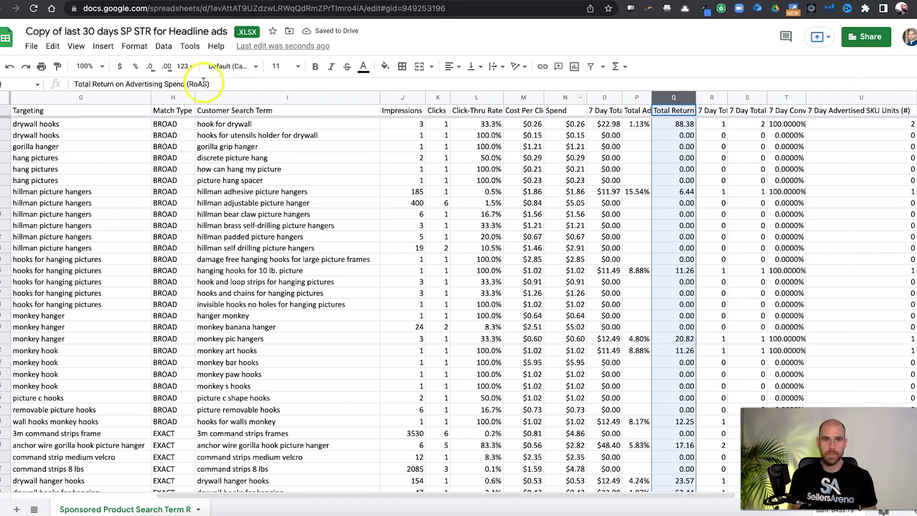
click(149, 67)
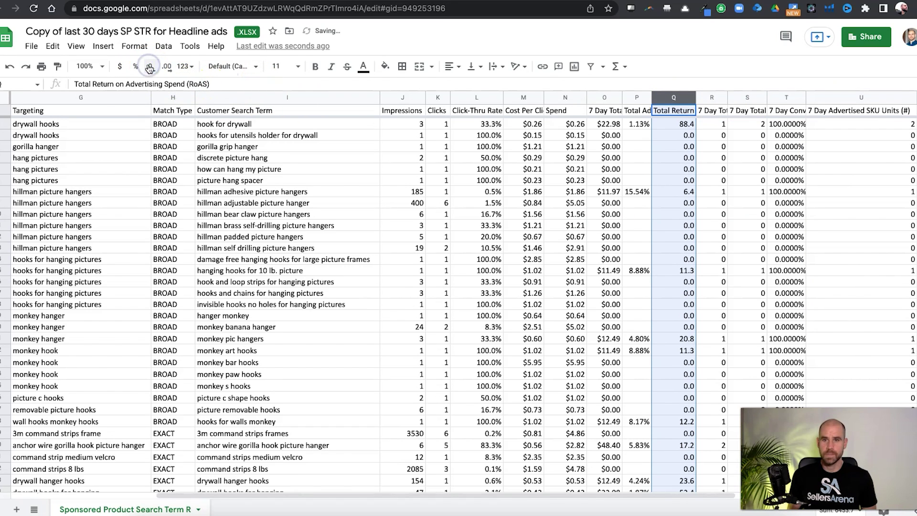
click(781, 96)
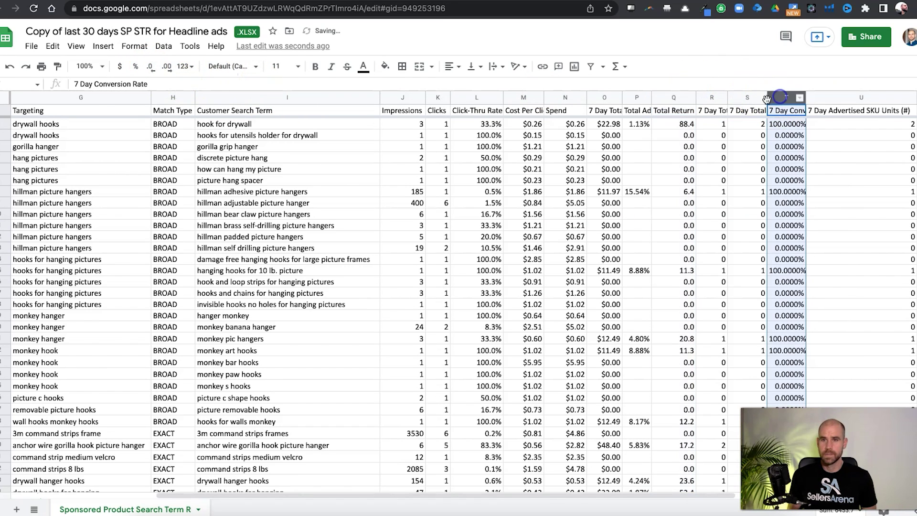
click(149, 67)
click(149, 67)
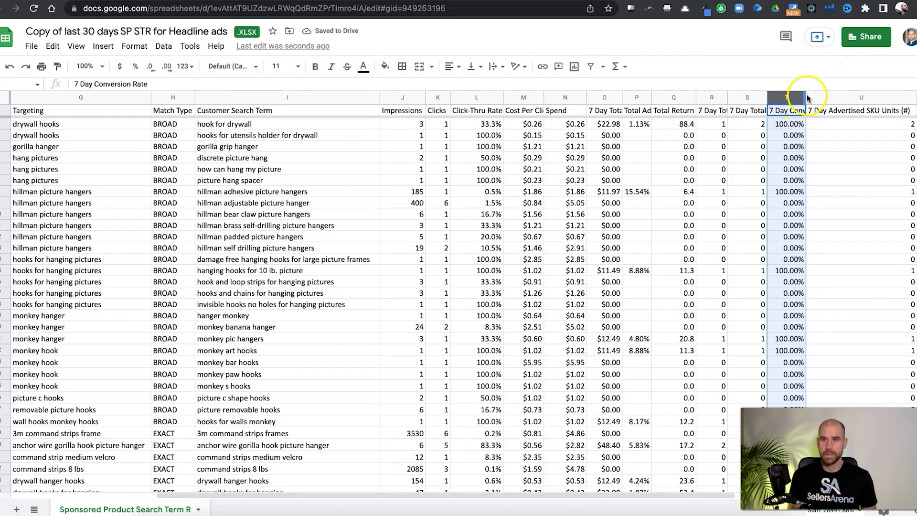
drag(806, 96, 803, 96)
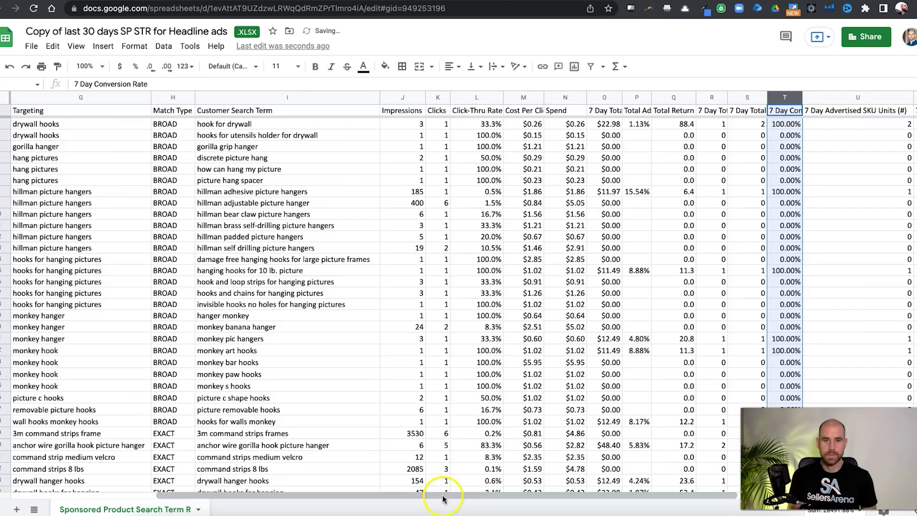
drag(436, 496, 362, 495)
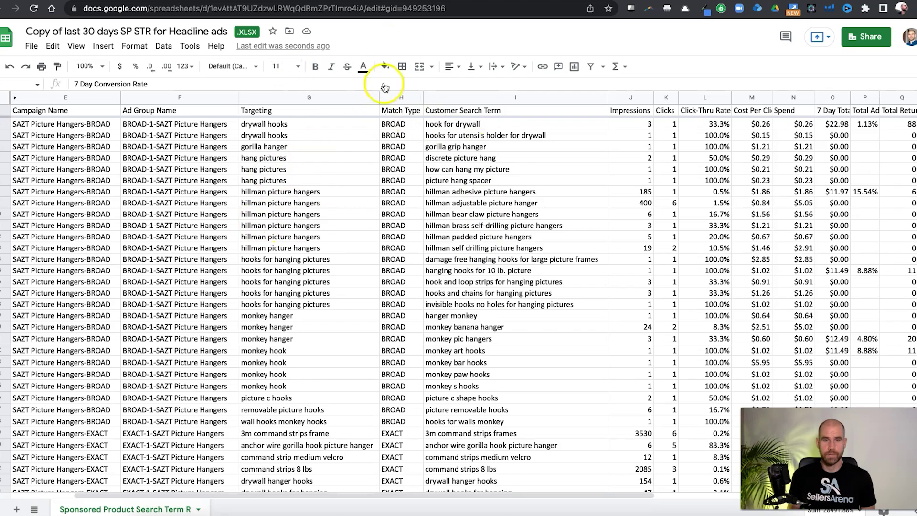
Narrow column G (Targeting) and columns U, V, W, then select all the data
drag(379, 97, 294, 97)
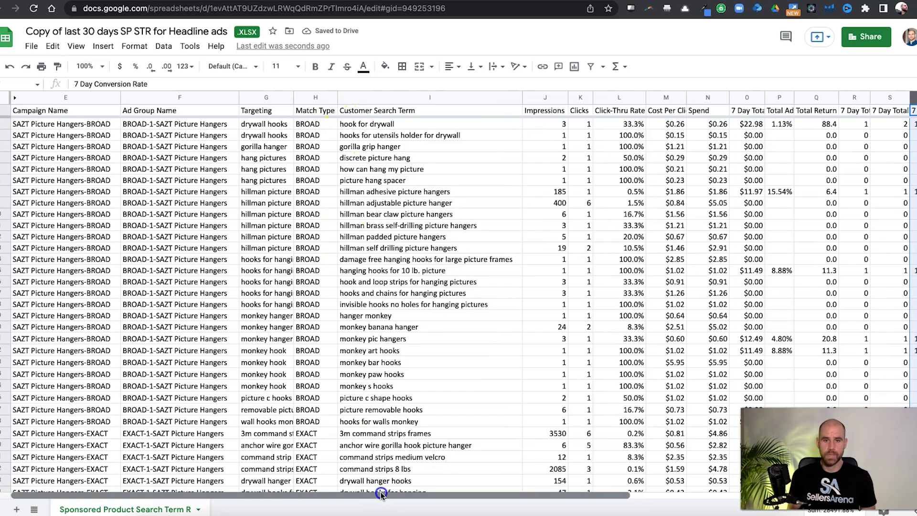
drag(382, 494, 604, 496)
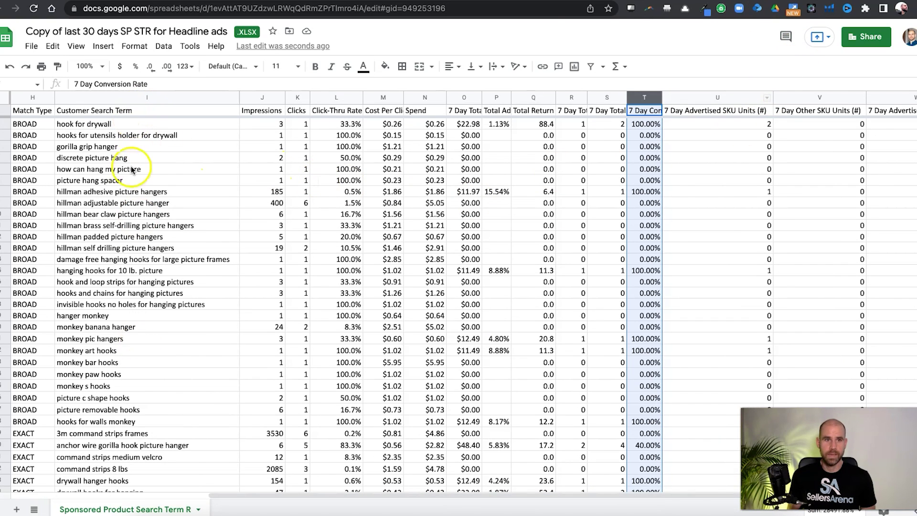
click(772, 97)
drag(774, 97, 700, 97)
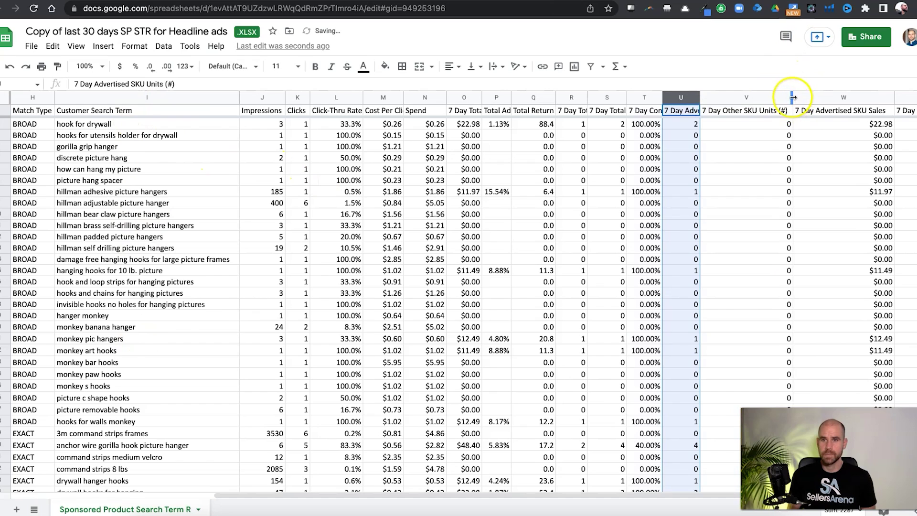
drag(793, 99, 743, 99)
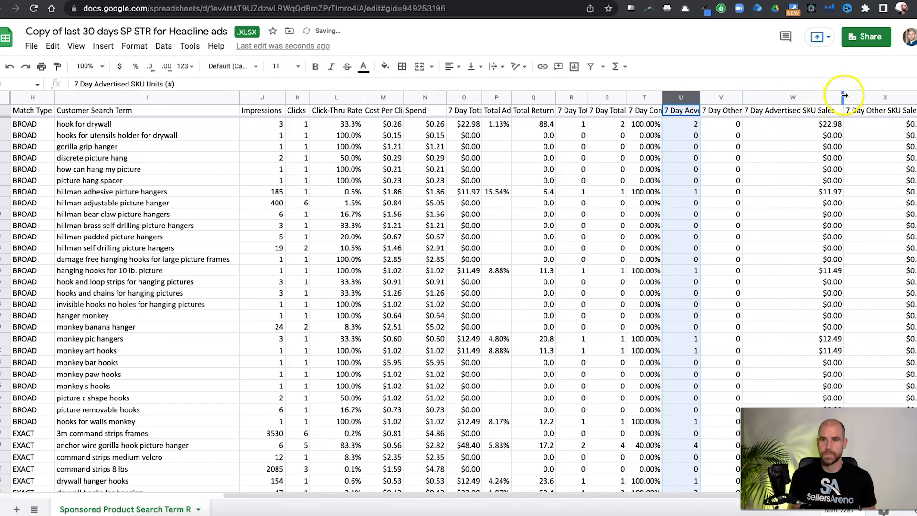
drag(844, 96, 791, 97)
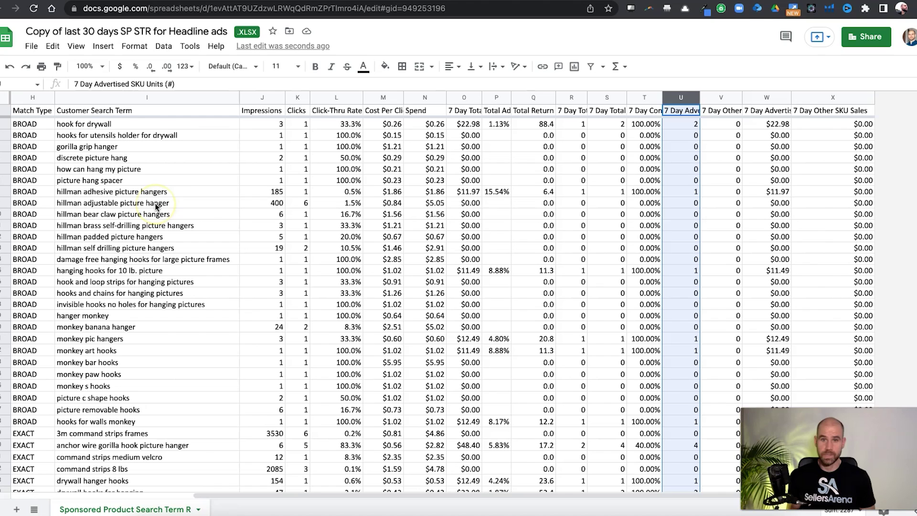
key(ctrl+a)
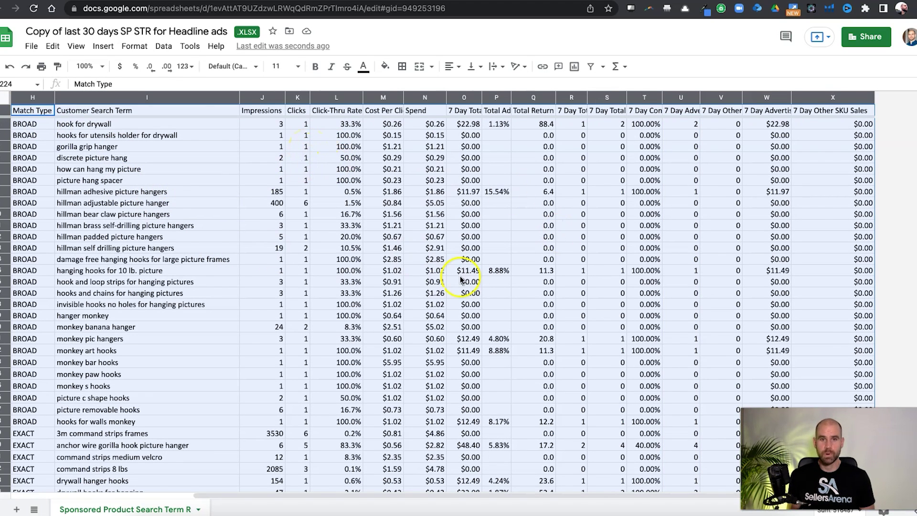
Create a filter on the full data range and select header row 1
click(591, 68)
click(386, 196)
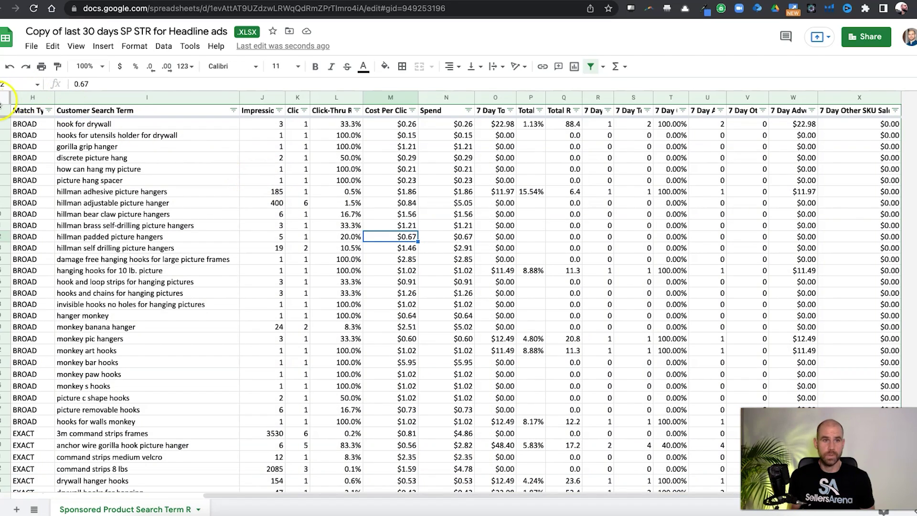
click(5, 110)
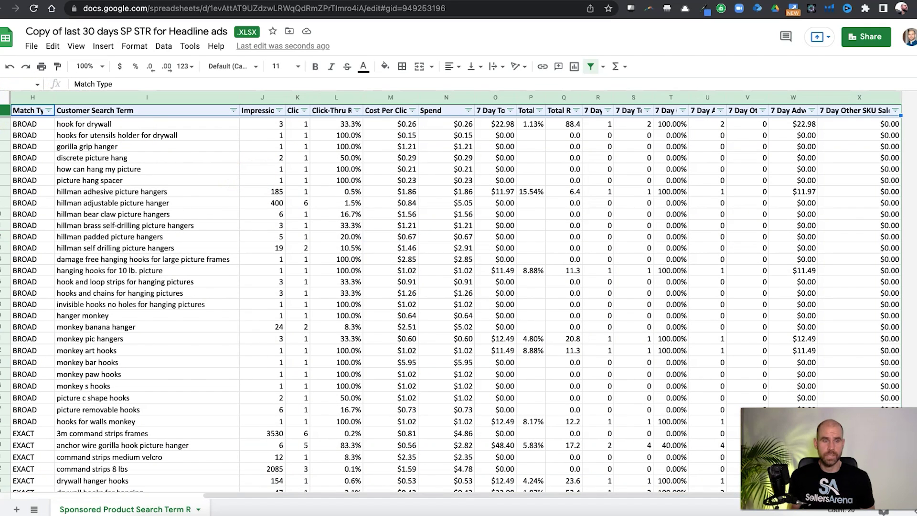
Set text wrapping to Wrap for the header row
click(497, 67)
click(507, 86)
click(382, 270)
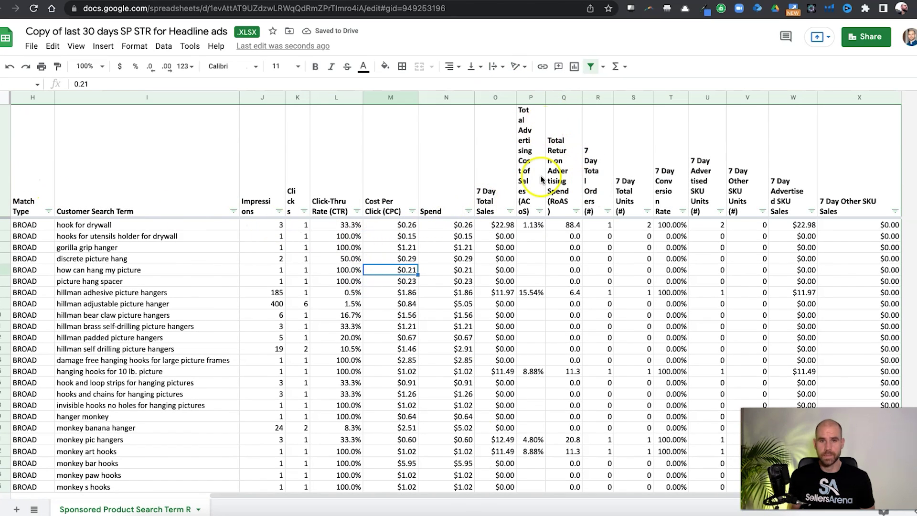
mouse_move(467, 494)
mouse_down()
mouse_move(328, 493)
mouse_move(467, 492)
mouse_up()
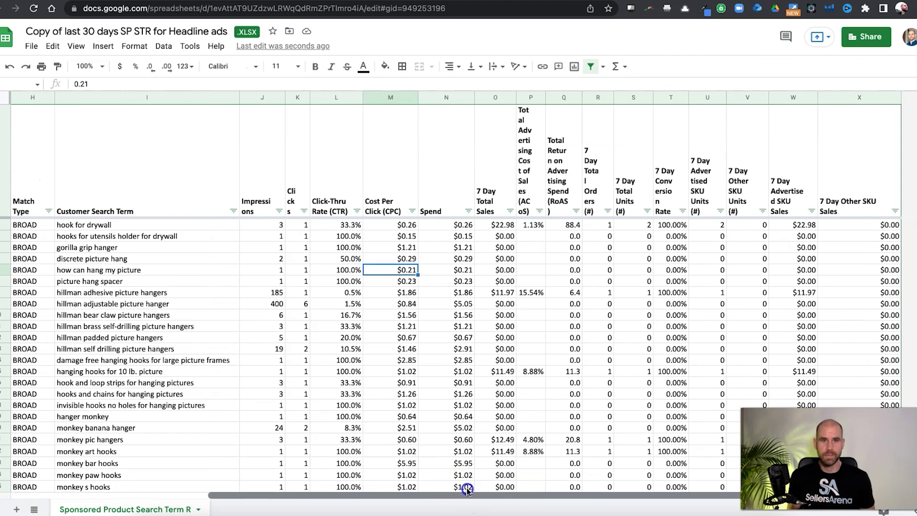
Widen the Impressions, ACoS and 7 Day Advertised SKU Units columns so wrapped headers read cleanly
click(282, 99)
drag(283, 98, 343, 97)
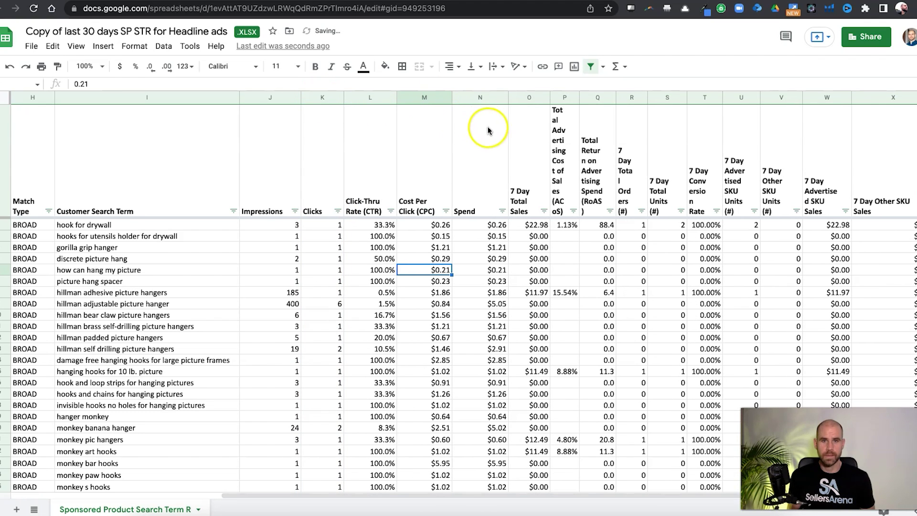
drag(579, 98, 592, 98)
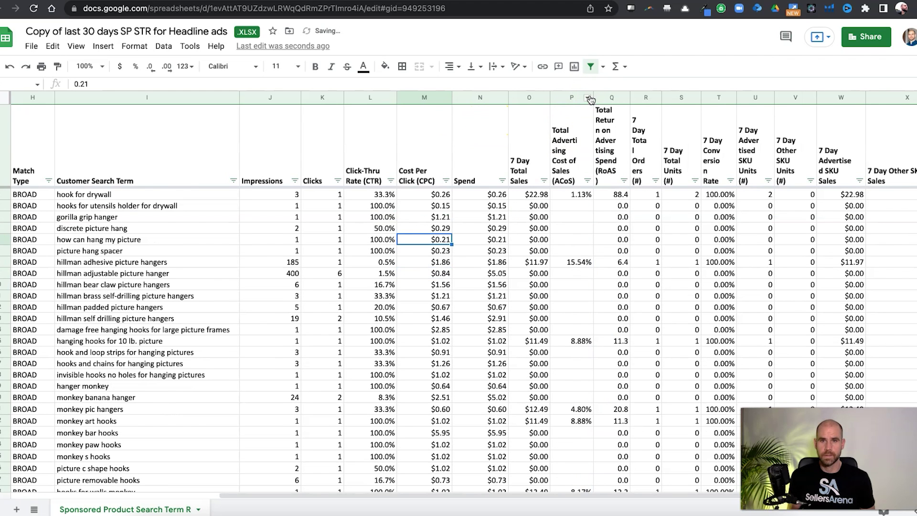
drag(593, 96, 706, 98)
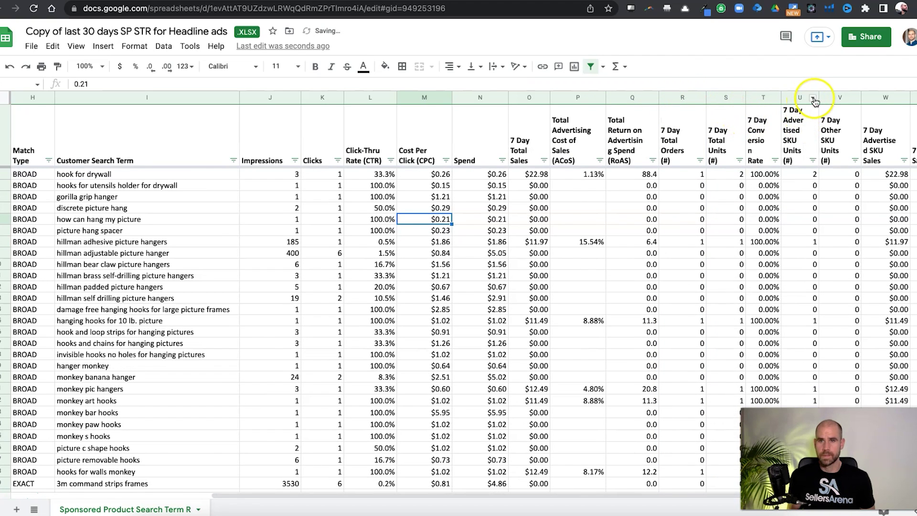
drag(819, 98, 789, 97)
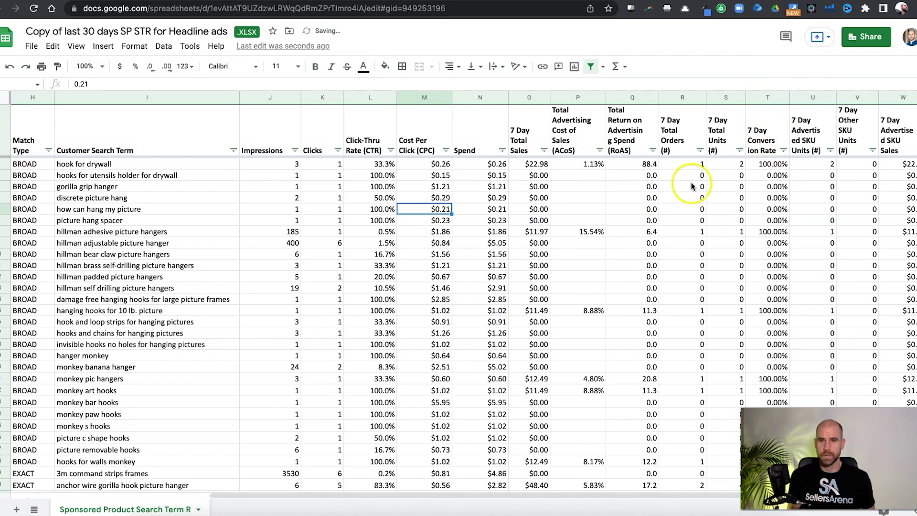
mouse_move(385, 495)
mouse_down()
mouse_move(461, 495)
mouse_move(368, 486)
mouse_move(391, 486)
mouse_up()
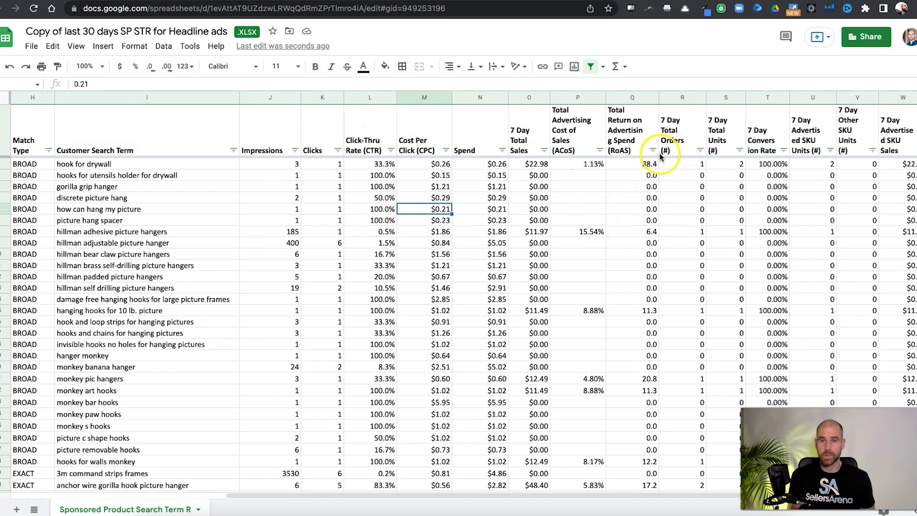
Sort the rows by ACoS ascending, so 'hook for drywall' at 1.13% comes first
scroll(635, 162, down, 5)
scroll(621, 170, up, 5)
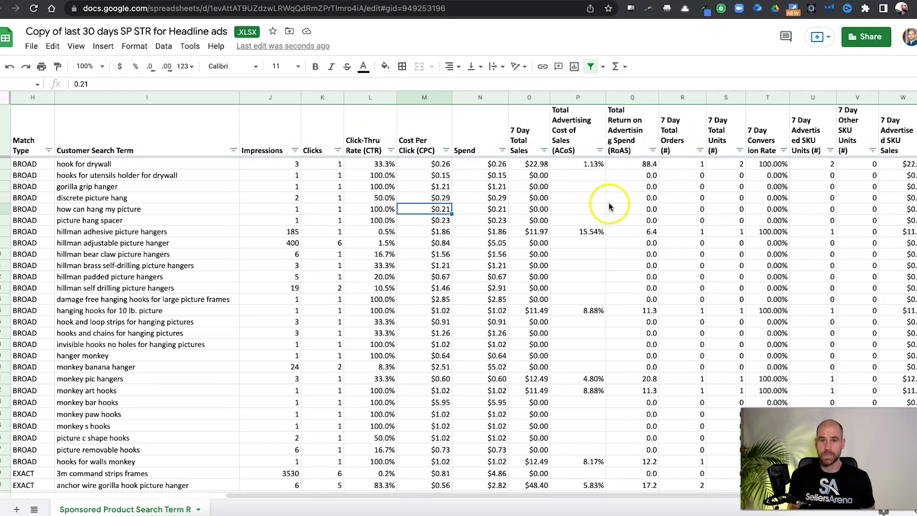
click(600, 150)
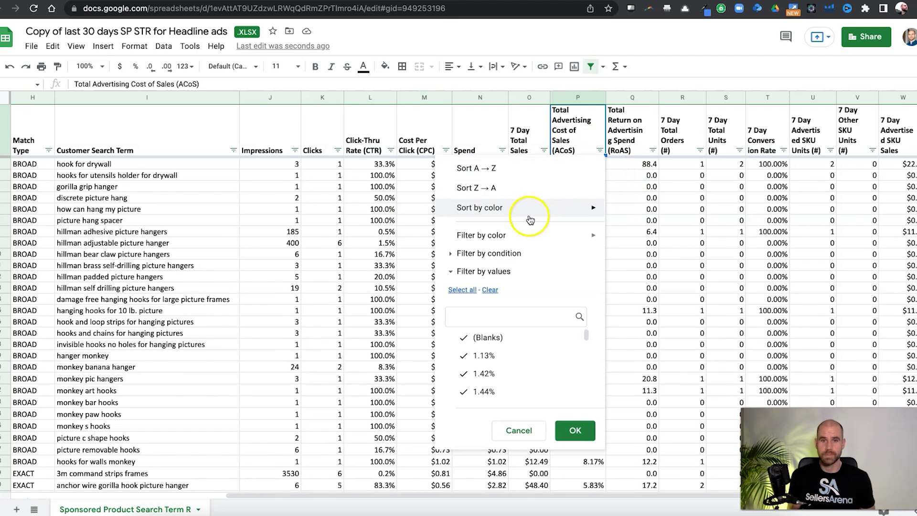
mouse_move(522, 244)
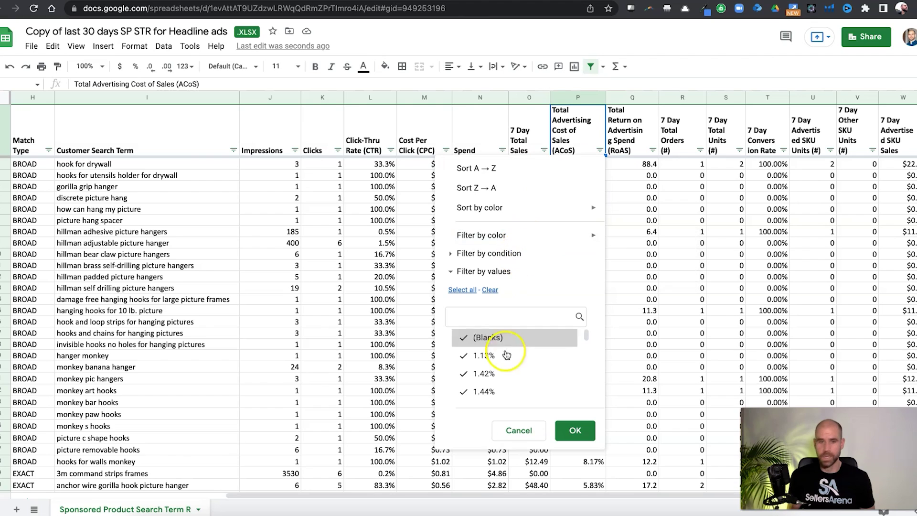
click(480, 188)
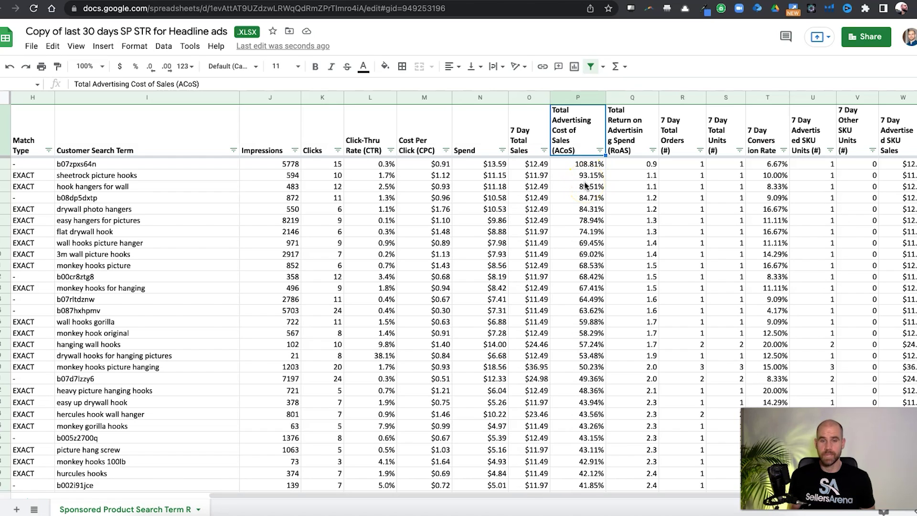
click(601, 151)
click(525, 174)
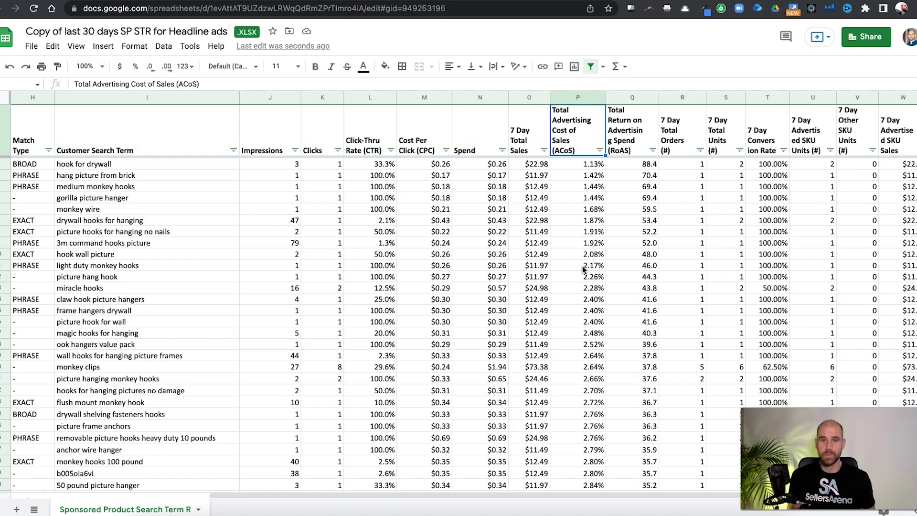
drag(568, 497, 613, 496)
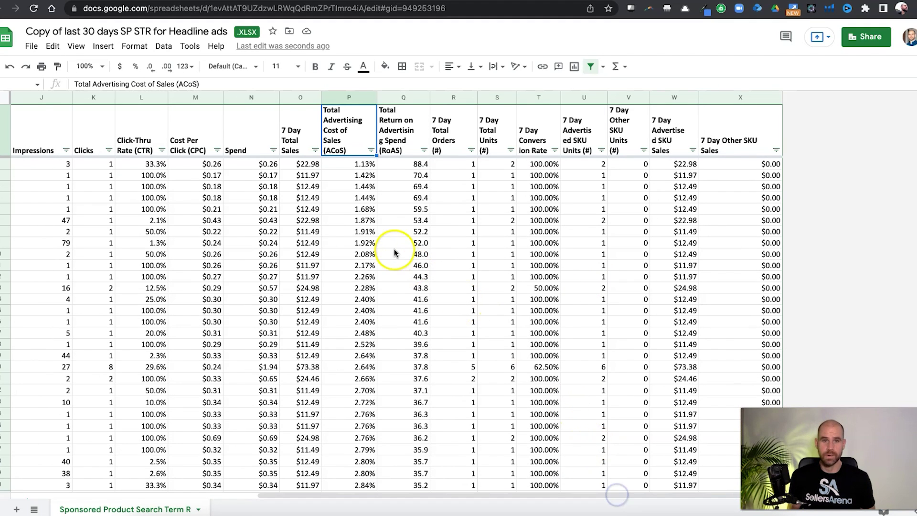
Sort rows Z→A by 7 Day Total Sales, then Z→A by Spend, putting 'monkey hooks' ($853.20) first
click(314, 150)
click(236, 188)
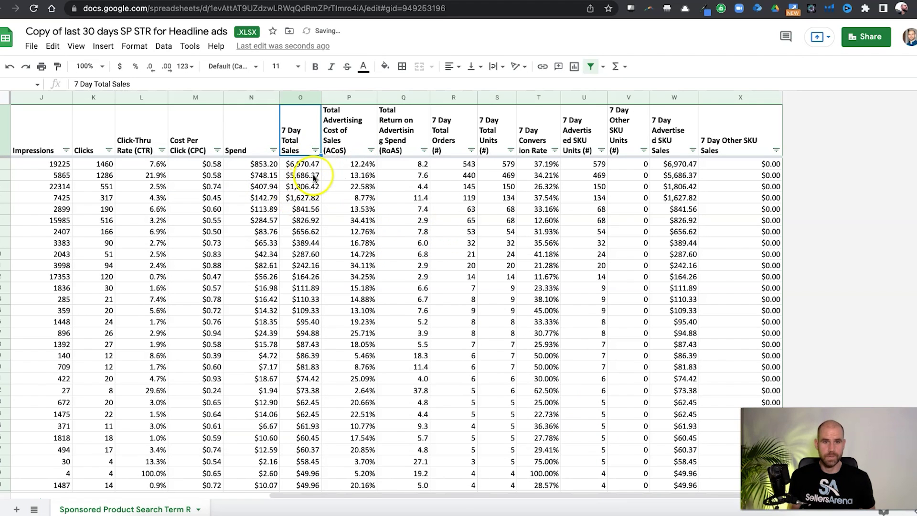
drag(359, 495, 335, 495)
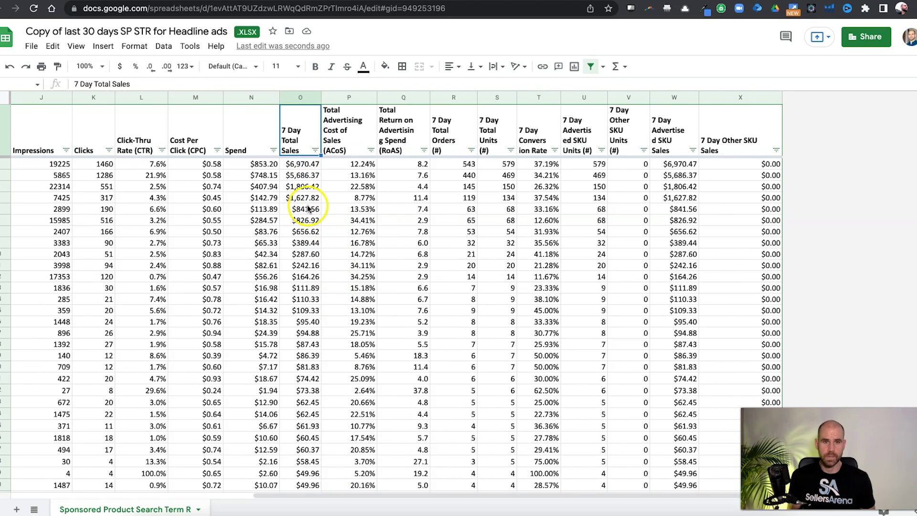
click(274, 150)
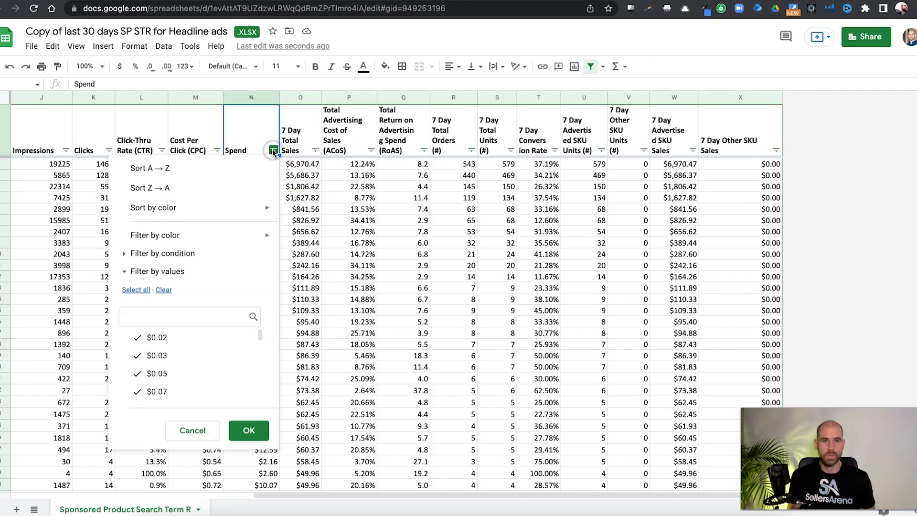
click(176, 189)
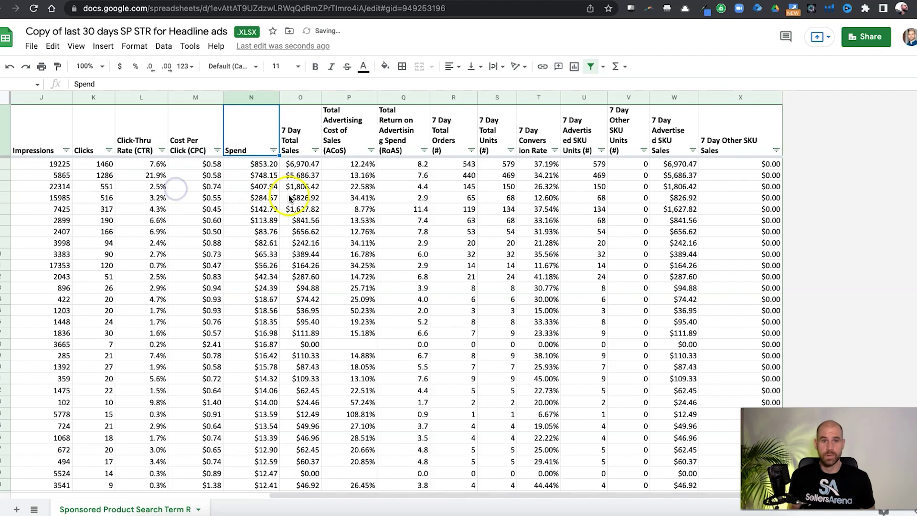